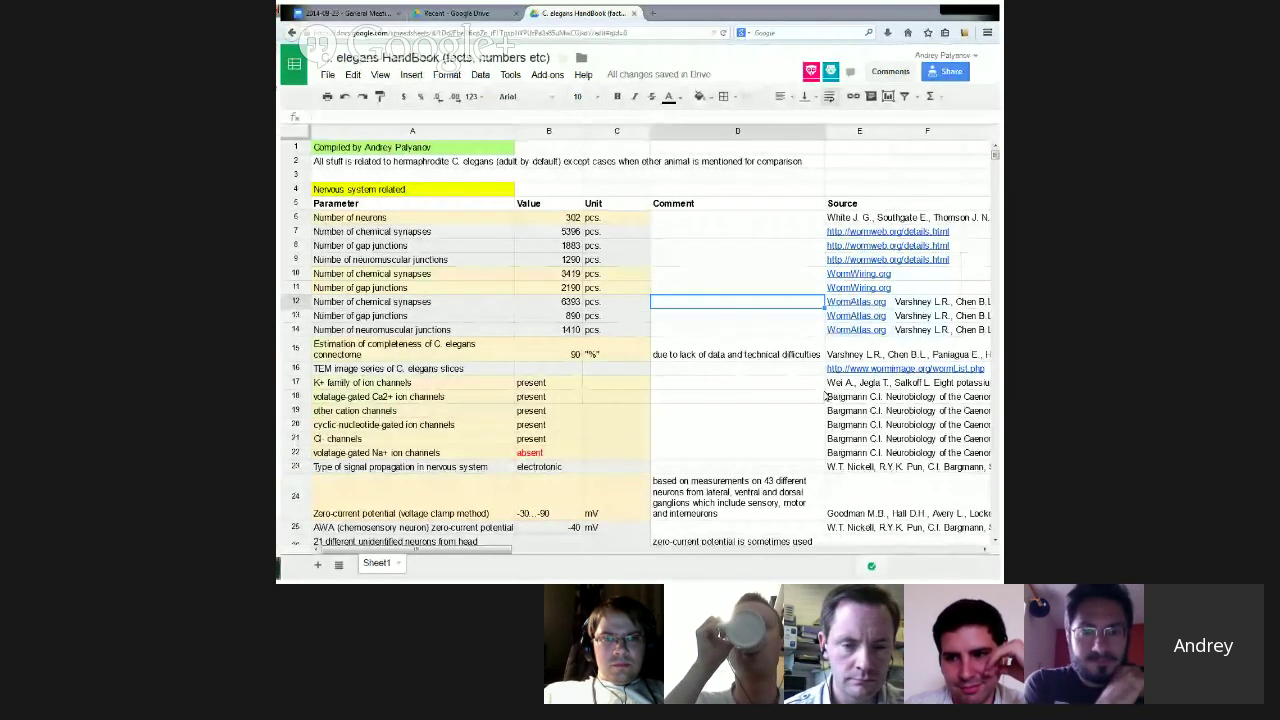
- Review the nervous system entries from the neuron and synapse counts down to the voltage-gated Na+ ion channels value
left_click_drag(543, 553, 330, 555)
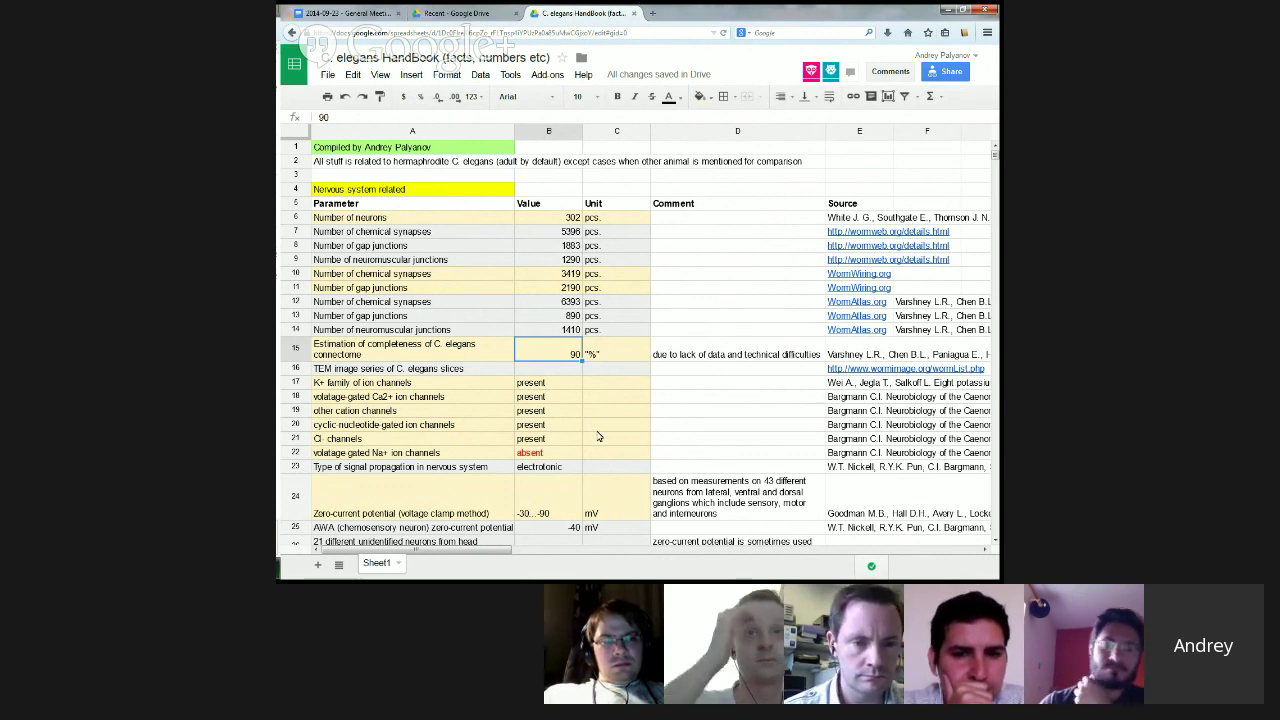
left_click(674, 441)
scroll(674, 445, "down", 4)
scroll(674, 445, "down", 2)
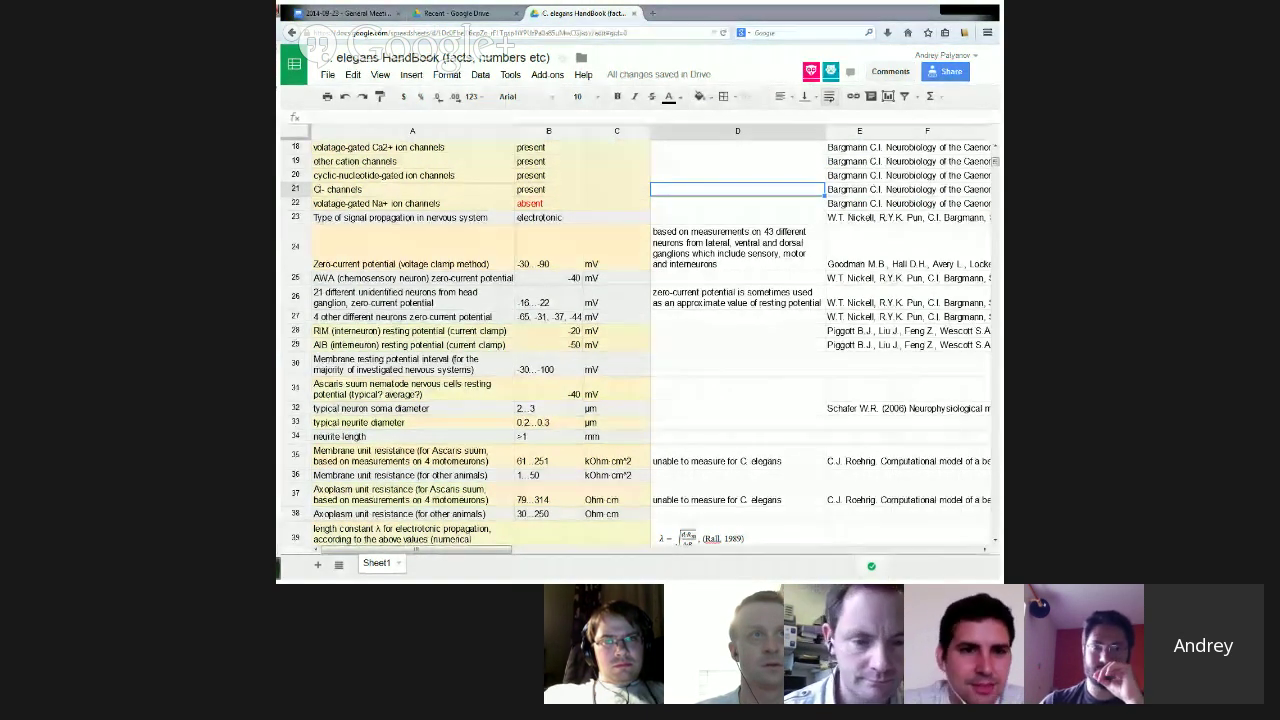
left_click(553, 206)
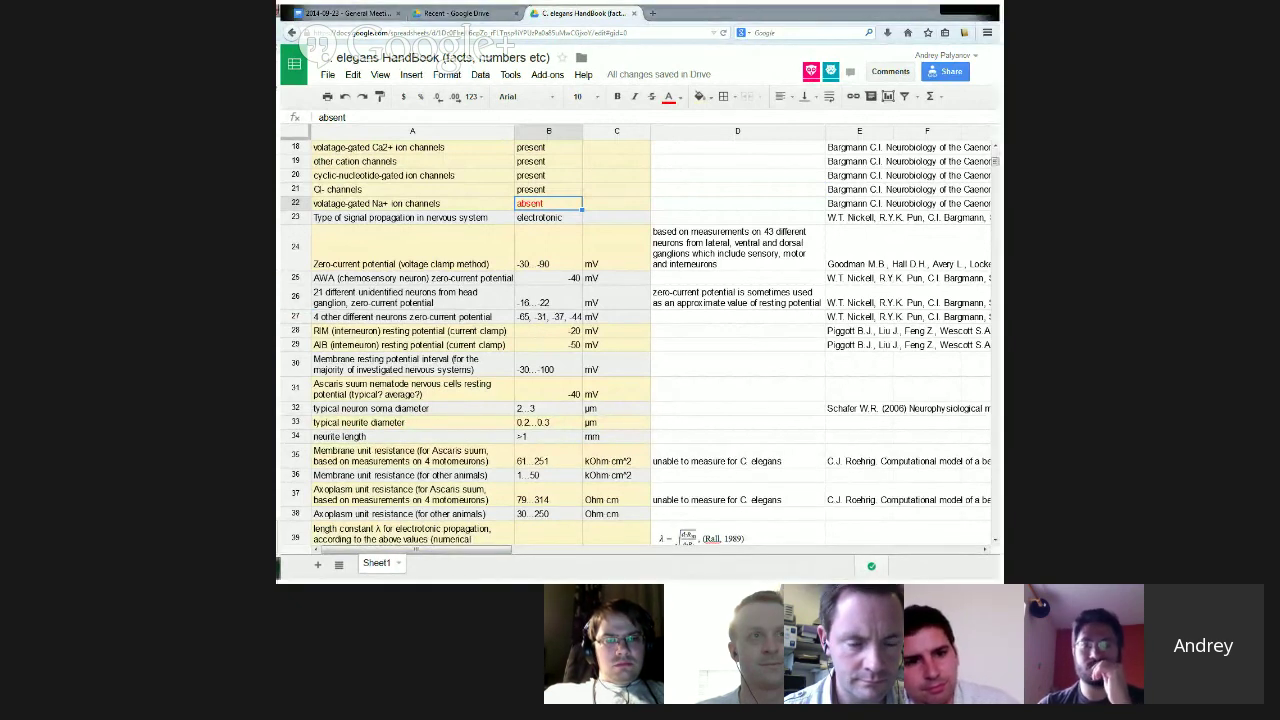
- Look through the membrane and axoplasm resistance entries and select the length constant λ formula cell in row 39
left_click(766, 461)
scroll(766, 461, "down", 5)
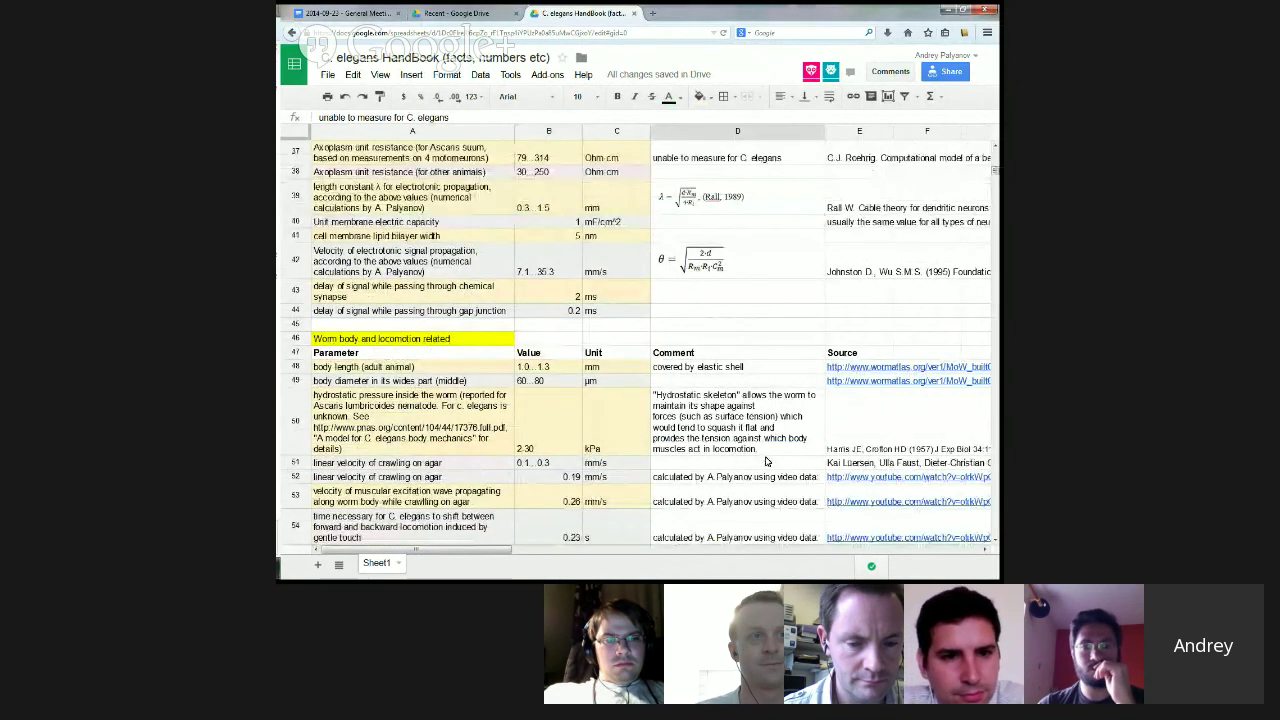
scroll(766, 461, "up", 3)
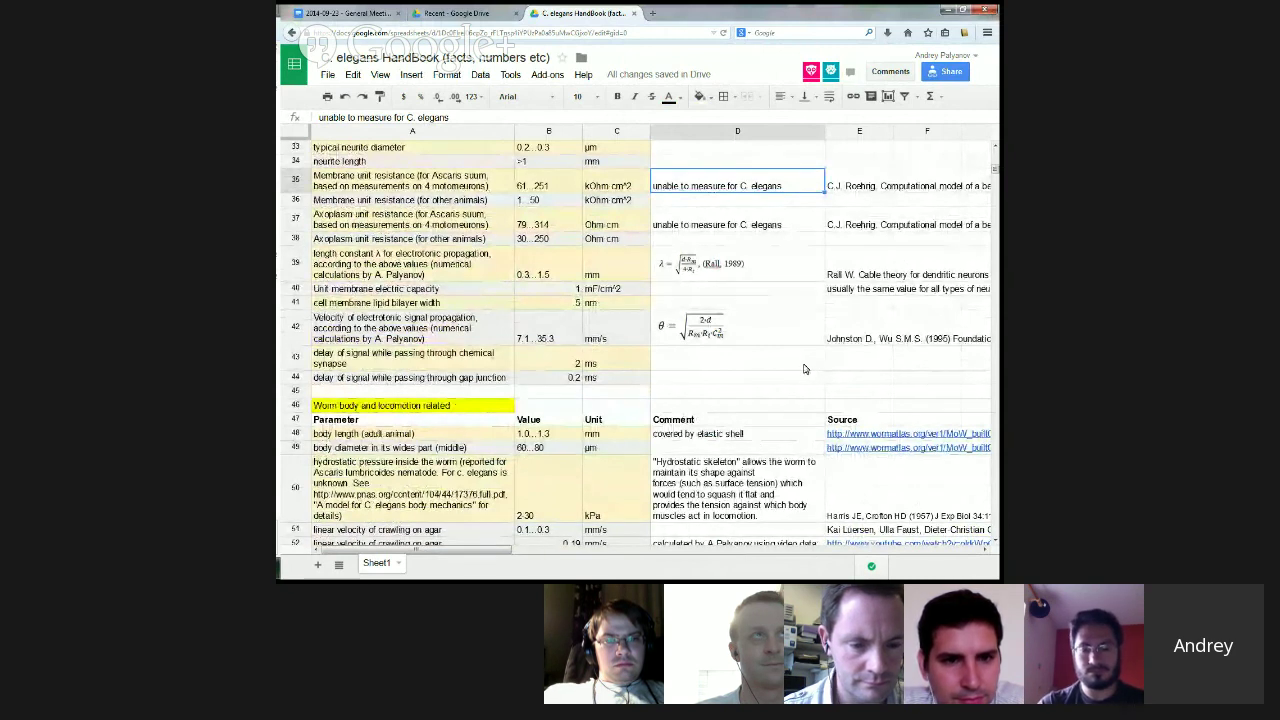
left_click(762, 264)
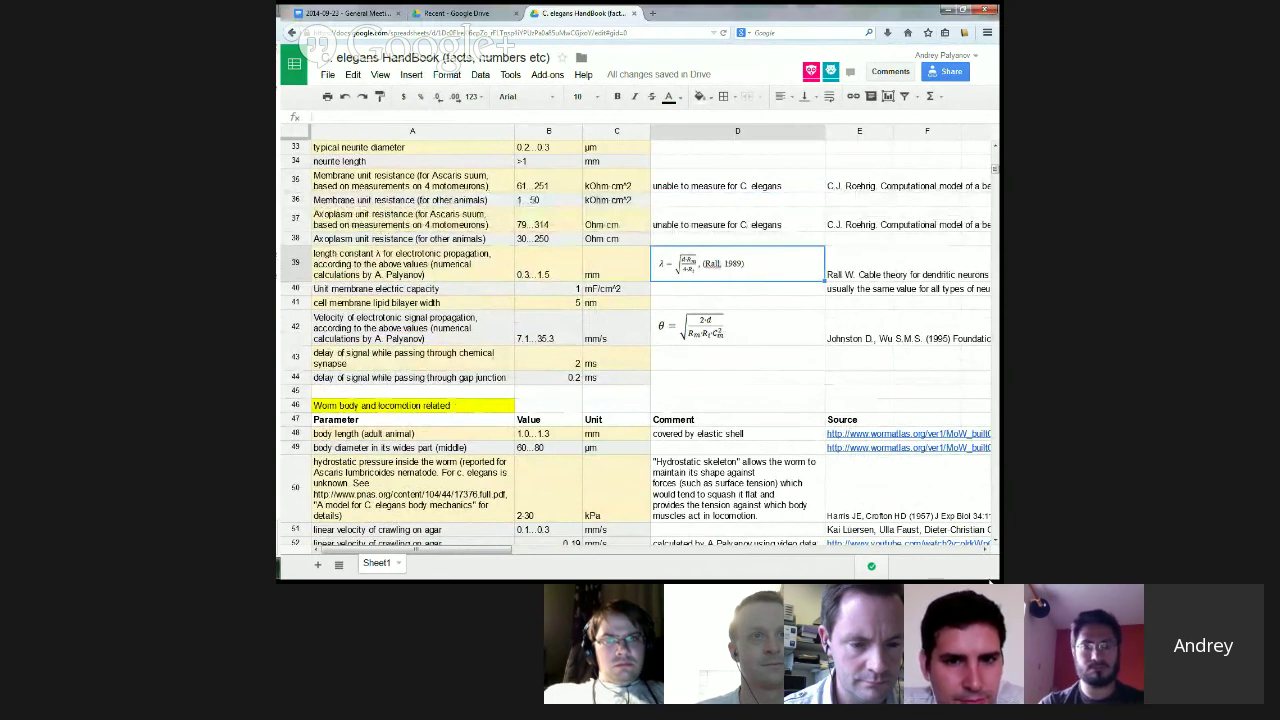
- Enlarge the page to read the length constant λ formula and select its value in B39
key("ctrl+plus")
key("ctrl+plus")
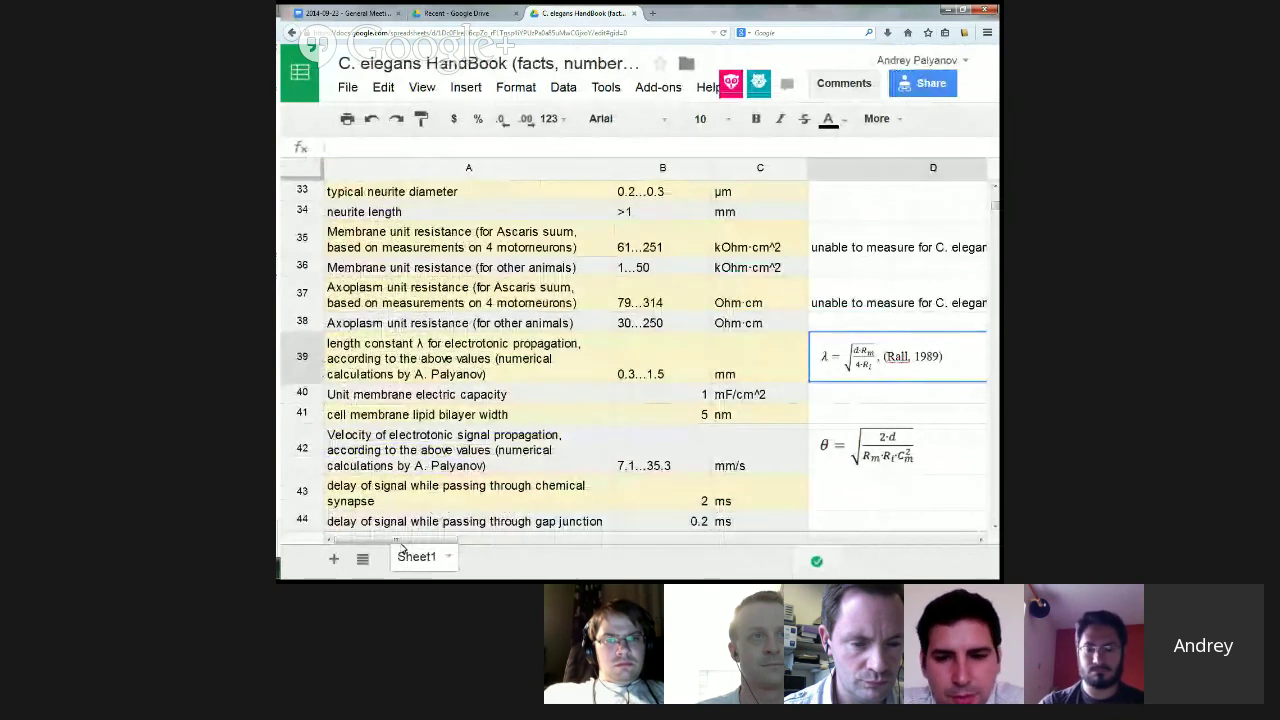
left_click_drag(402, 545, 486, 548)
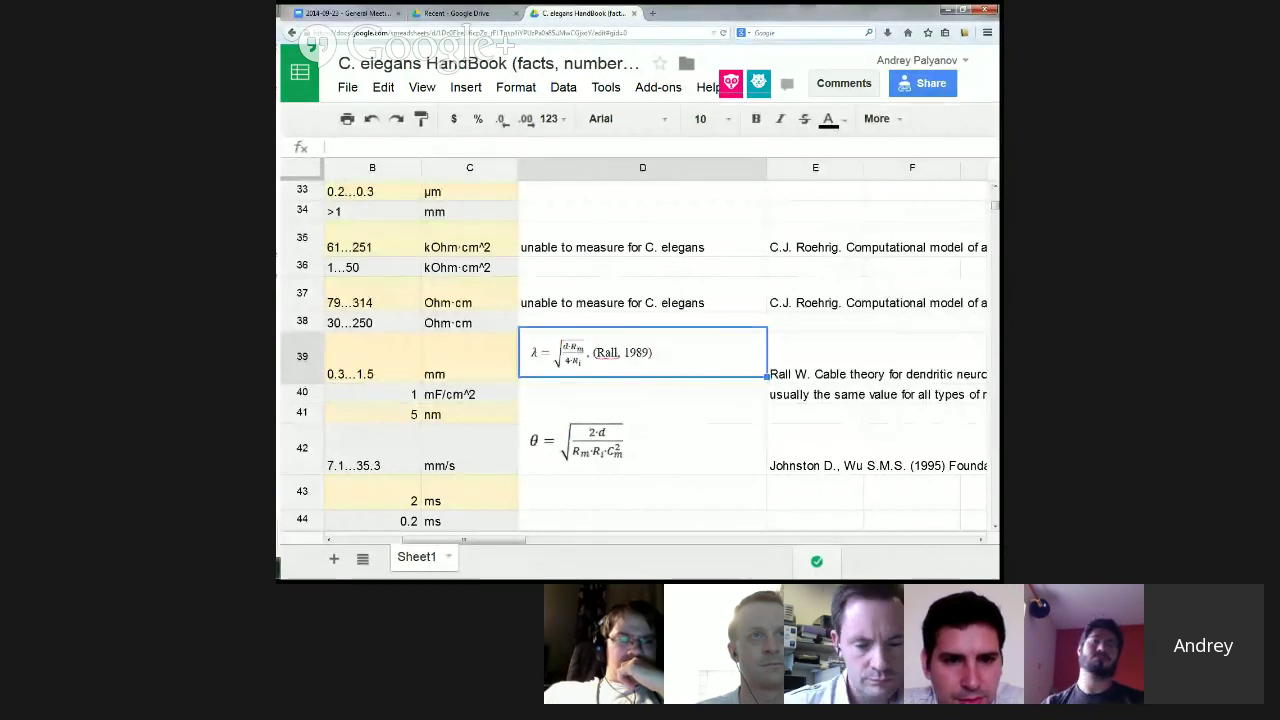
key("ctrl+plus")
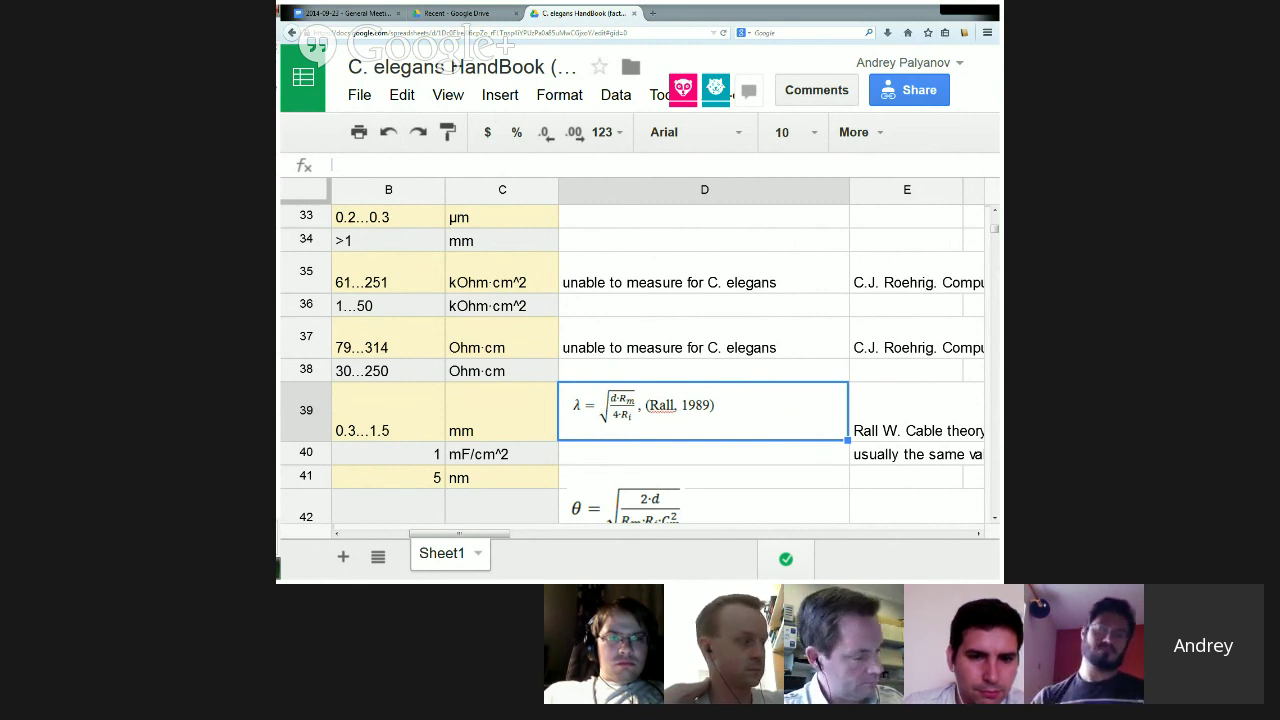
left_click(393, 420)
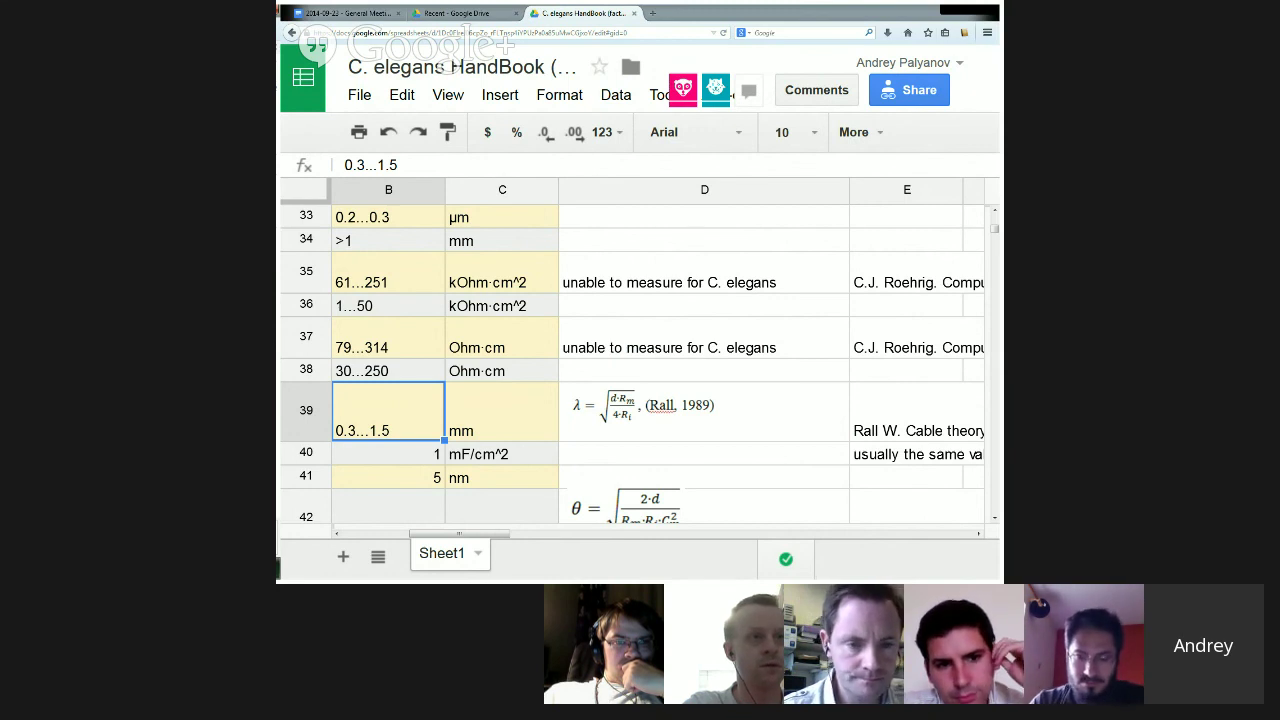
- Examine the electrotonic signal velocity formula θ in row 42 along with its parameter description
left_click(593, 457)
scroll(595, 462, "down", 3)
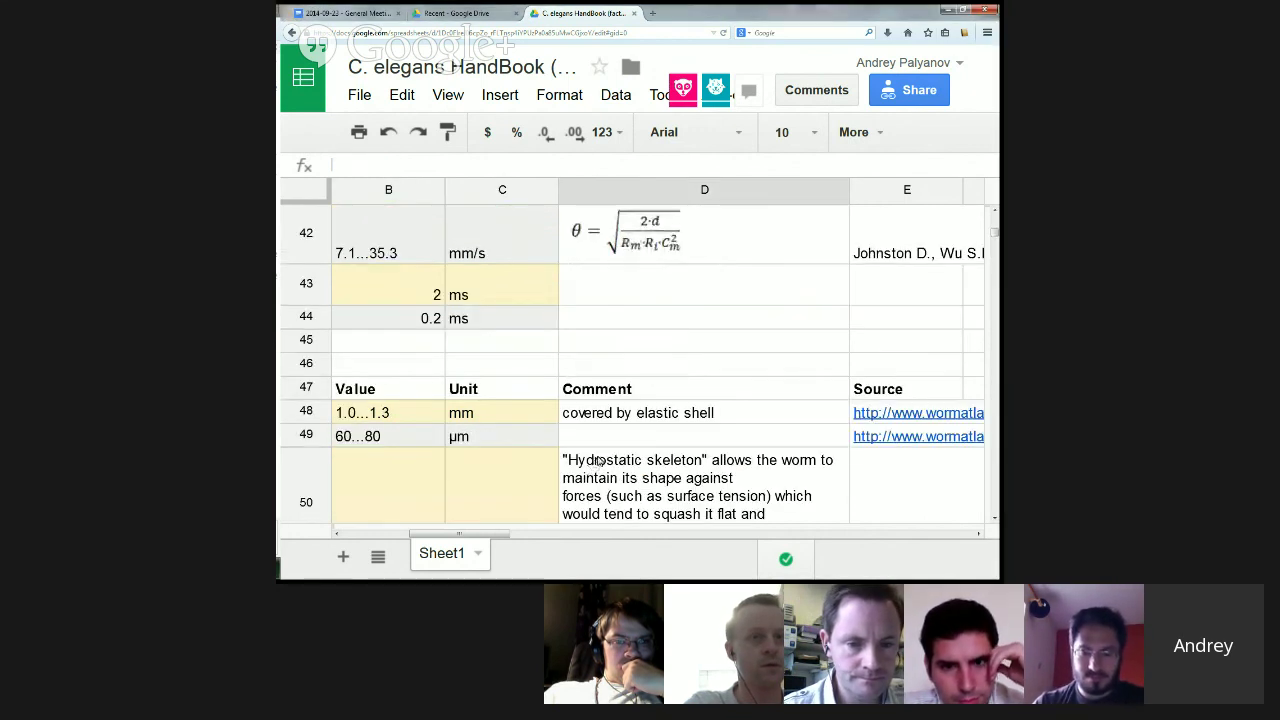
scroll(598, 461, "up", 2)
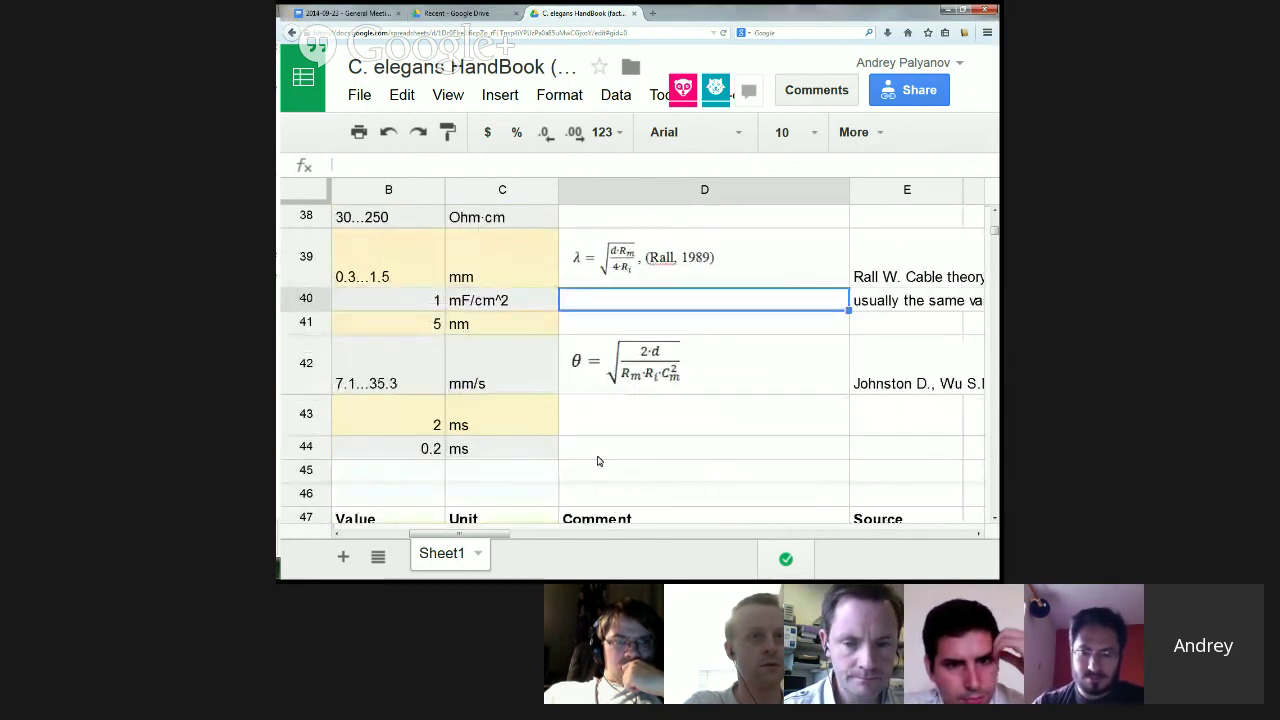
left_click(655, 365)
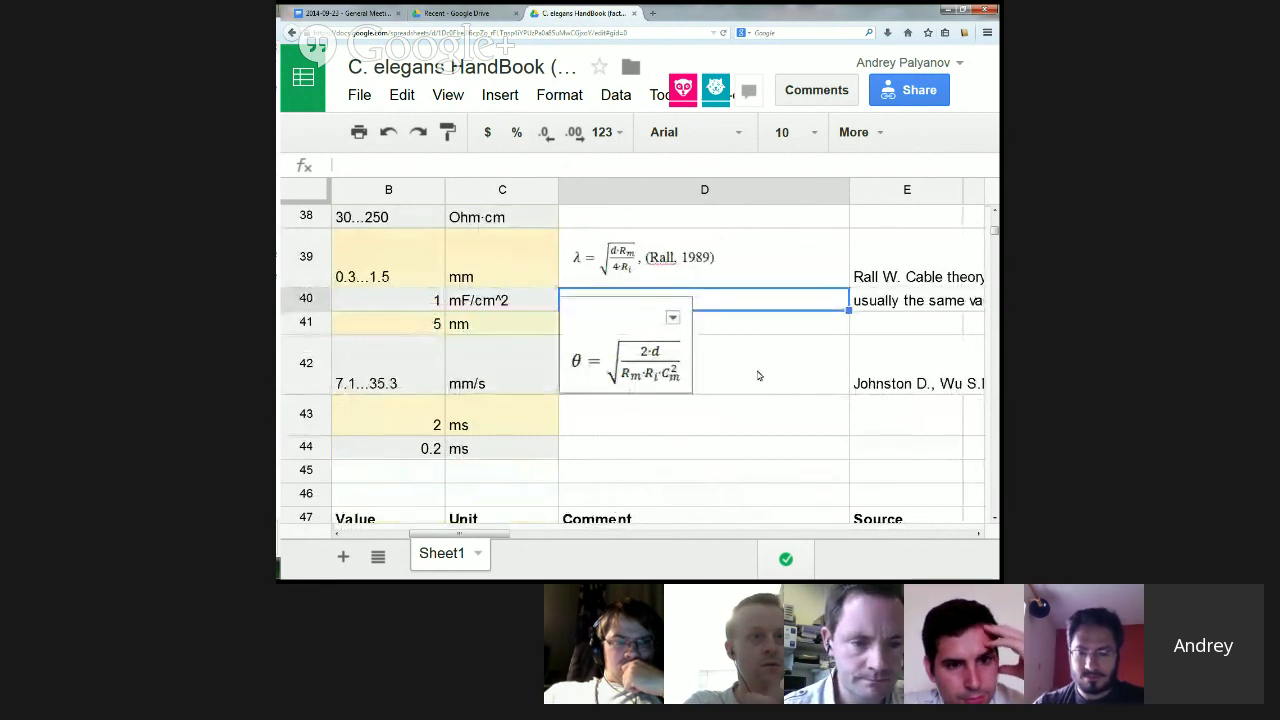
left_click(757, 373)
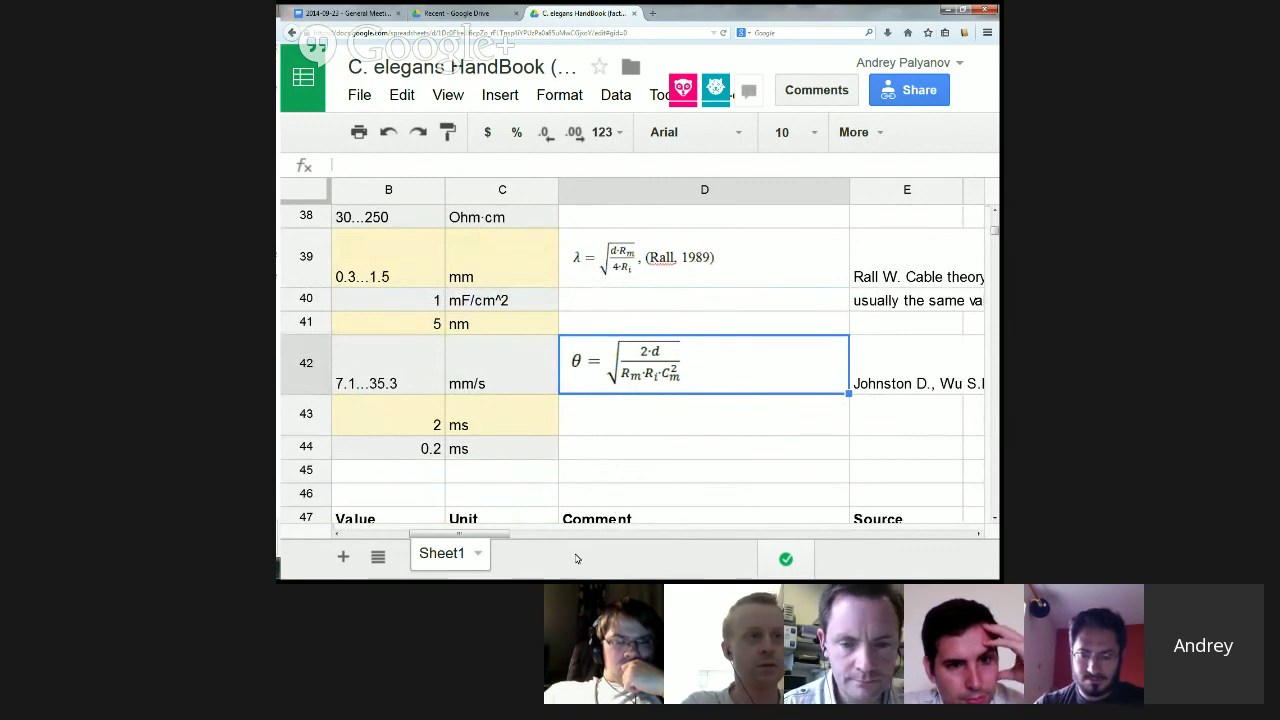
left_click_drag(505, 540, 481, 540)
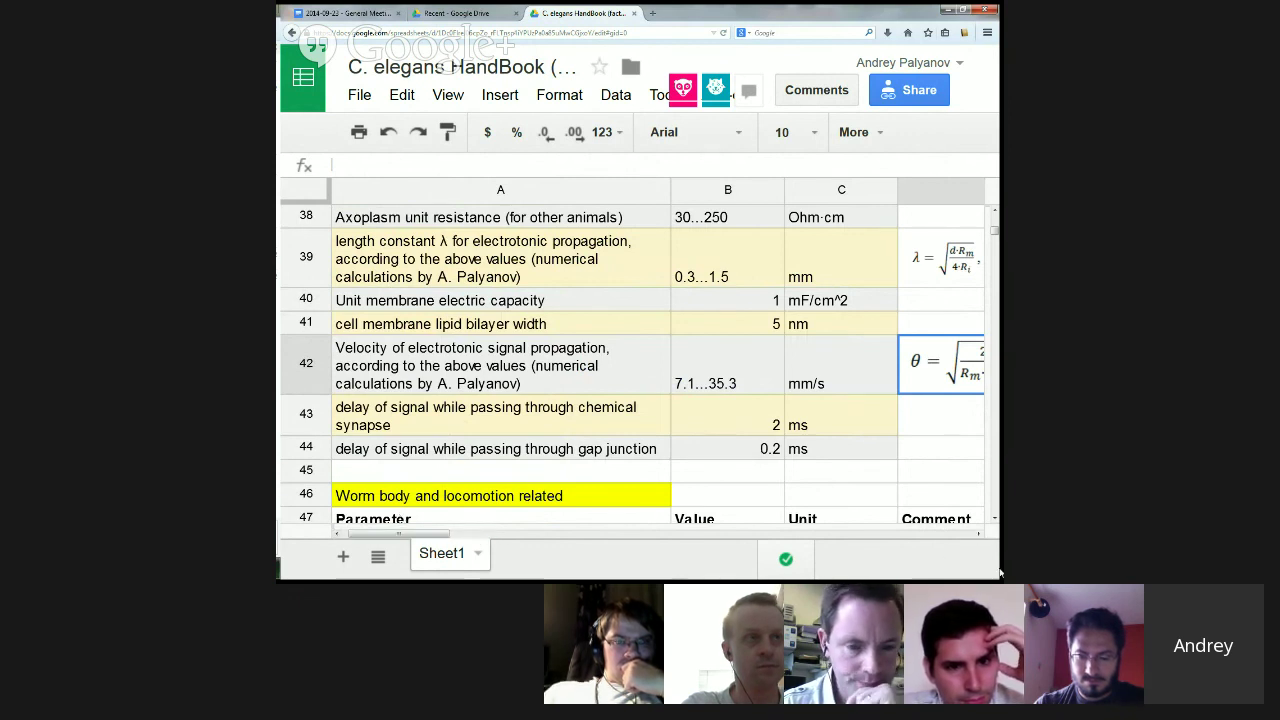
left_click(979, 535)
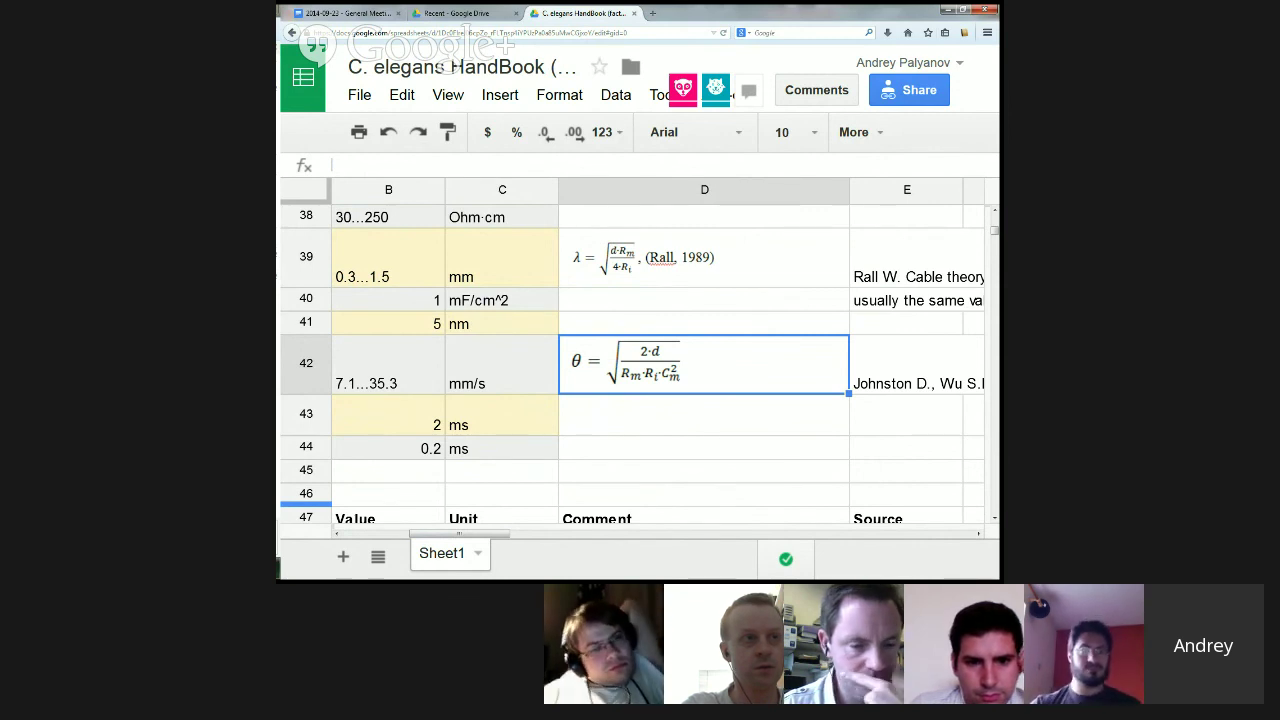
- Check the literature sources for the λ and θ formulas and return to their parameter descriptions
left_click(338, 536)
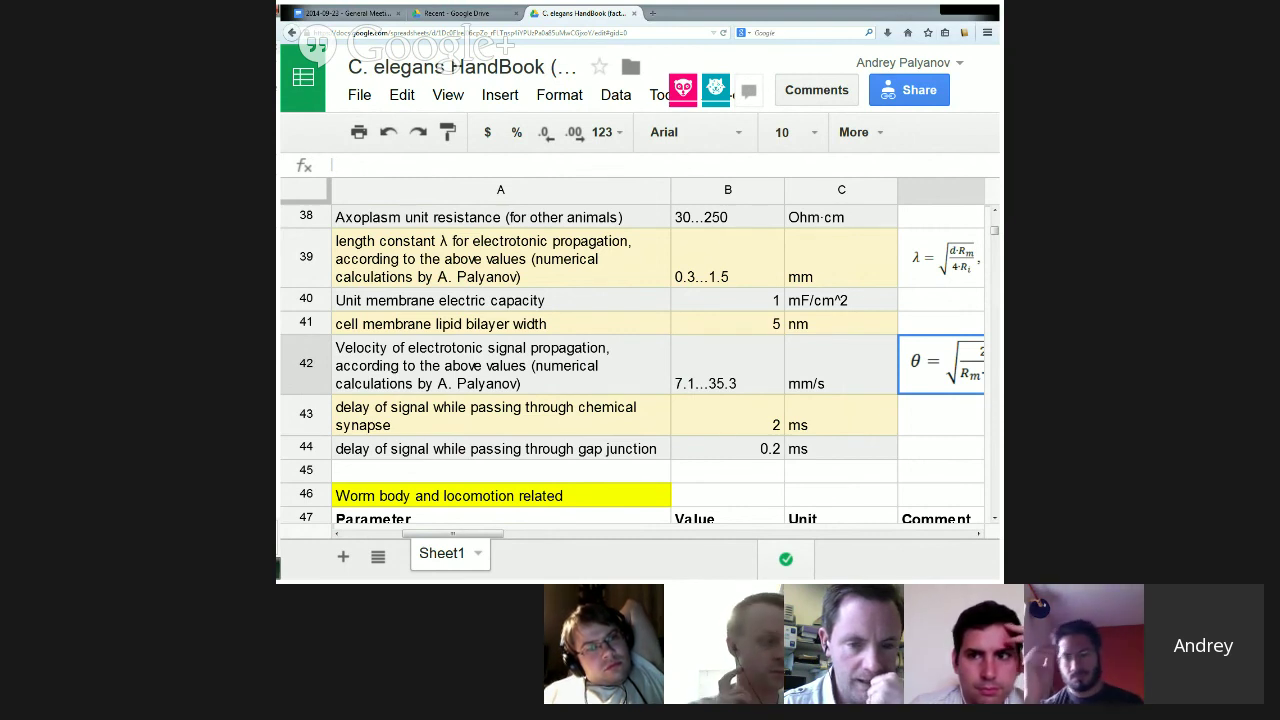
left_click(978, 534)
left_click(978, 534)
left_click(978, 534)
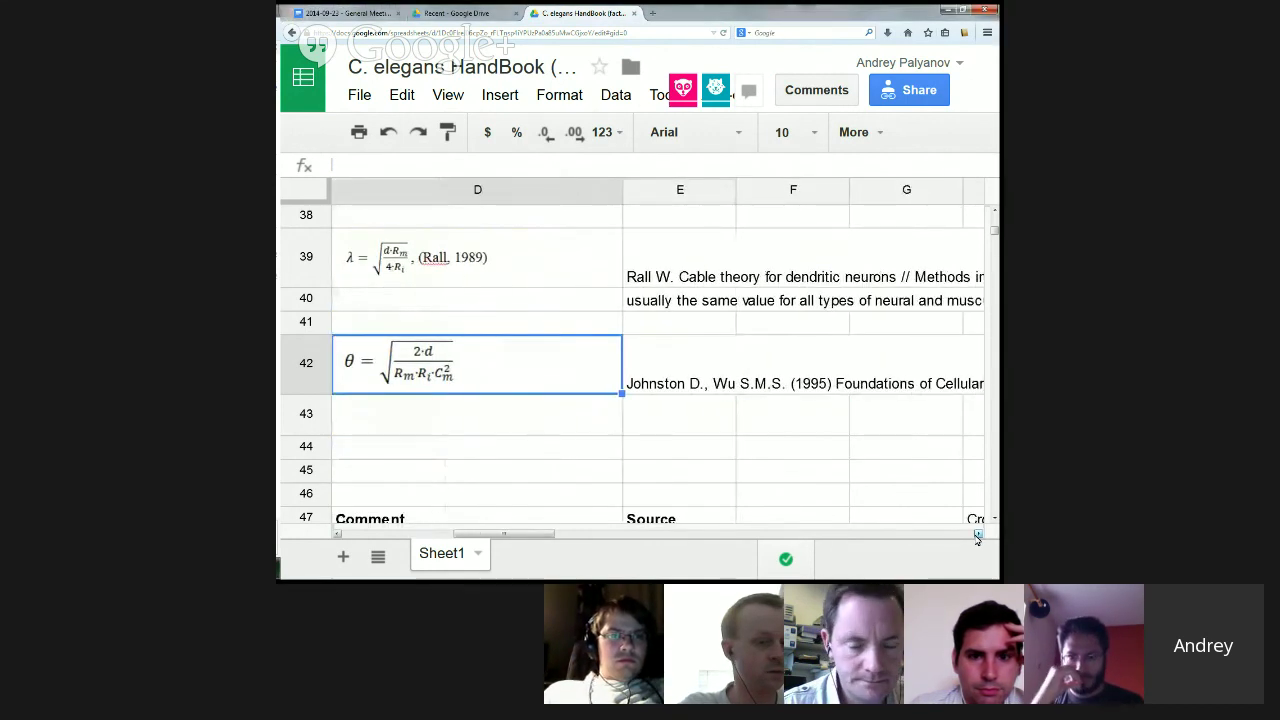
left_click(978, 534)
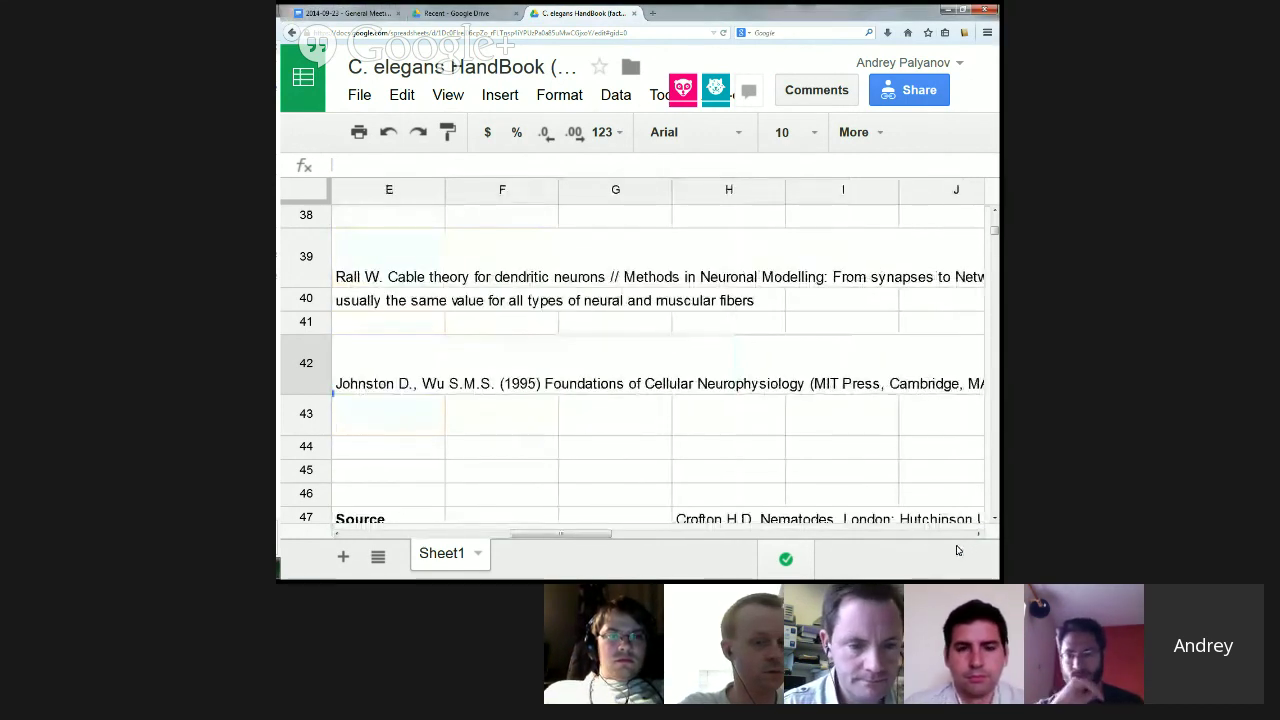
left_click(339, 536)
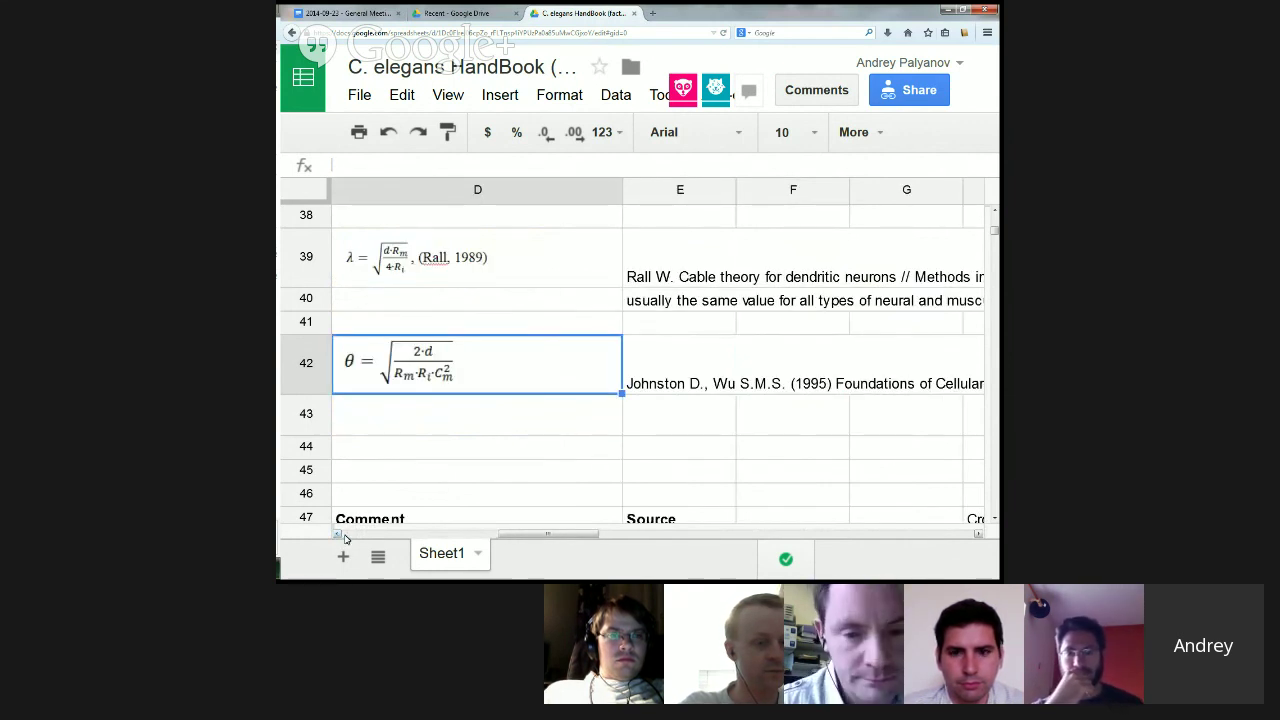
left_click(339, 536)
left_click(339, 536)
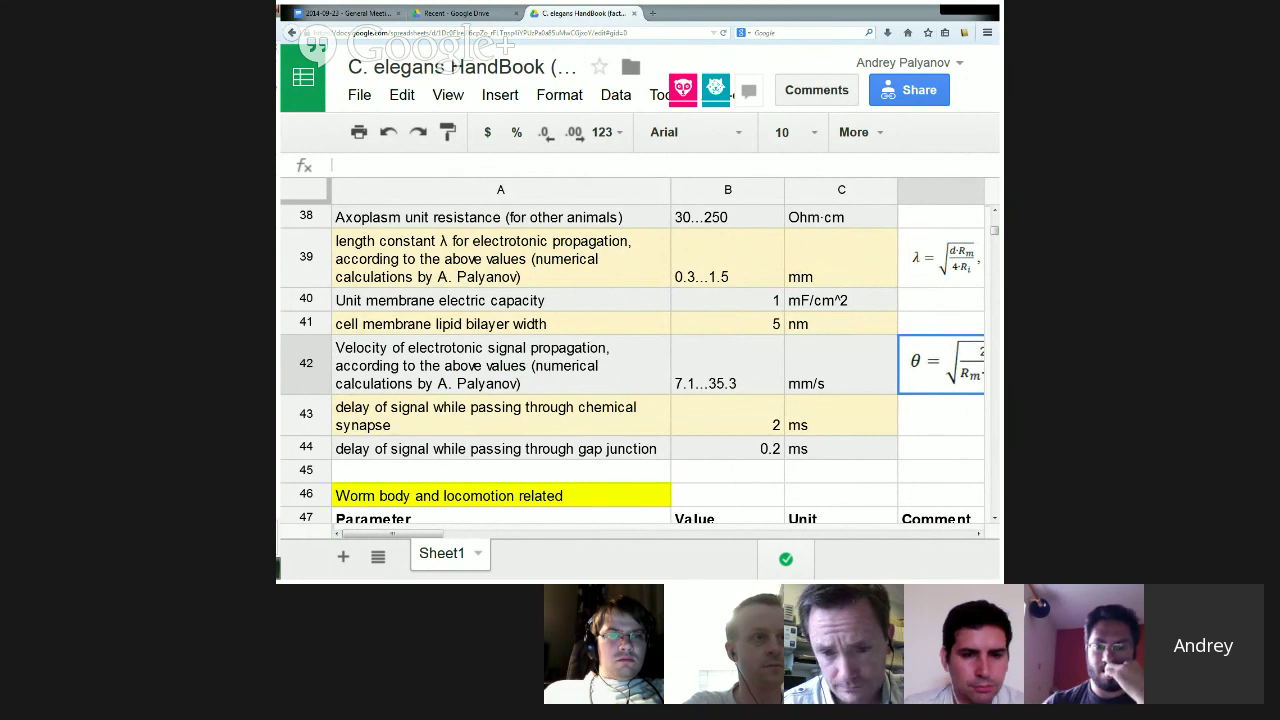
- Point out the electrotonic signal velocity value in B42 beside its formula
left_click(978, 533)
left_click(365, 376)
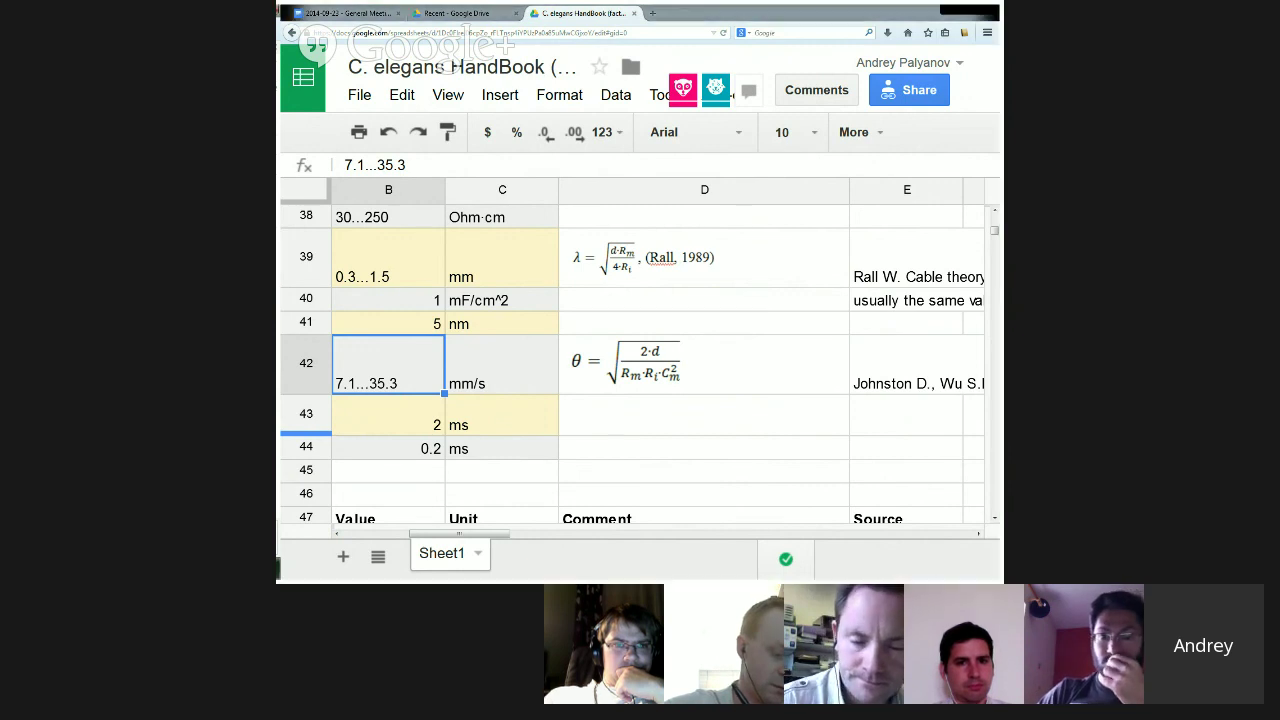
left_click(503, 478)
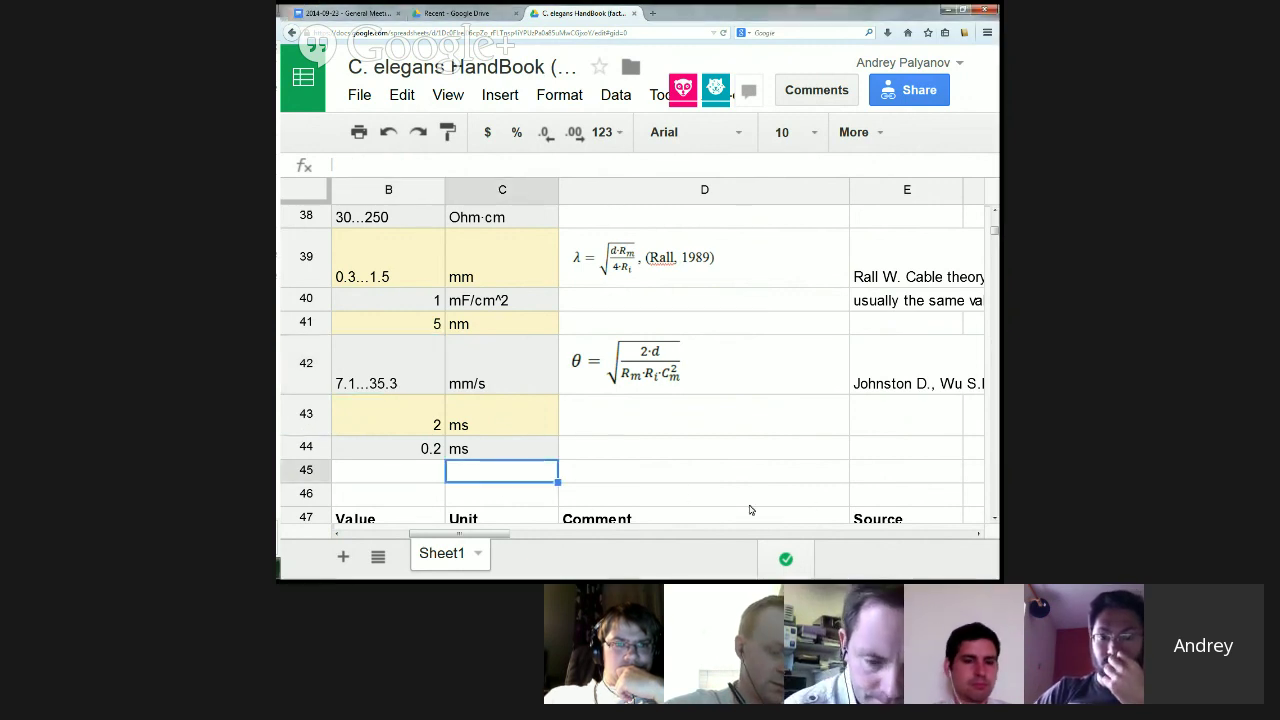
- Look over the neuron and force values in rows 58 to 62, and the body and locomotion values in rows 48 to 54
scroll(633, 500, "down", 6)
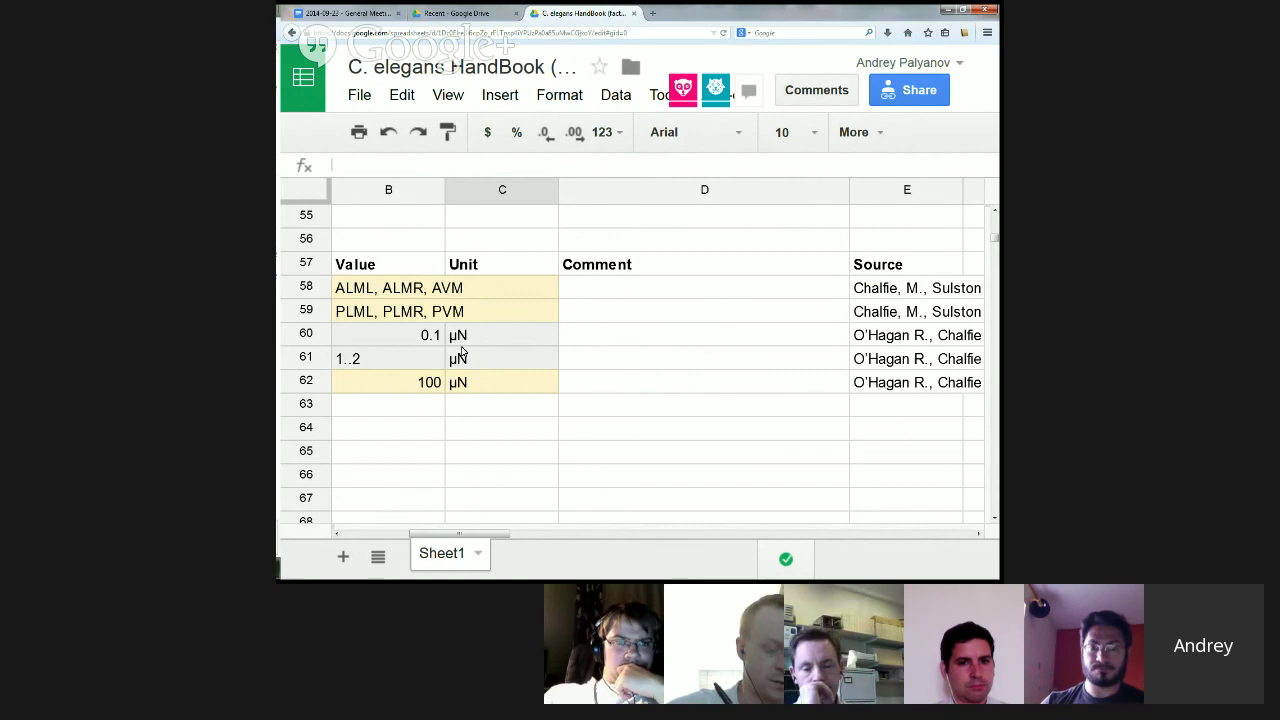
left_click(720, 344)
scroll(622, 349, "up", 4)
scroll(622, 349, "up", 1)
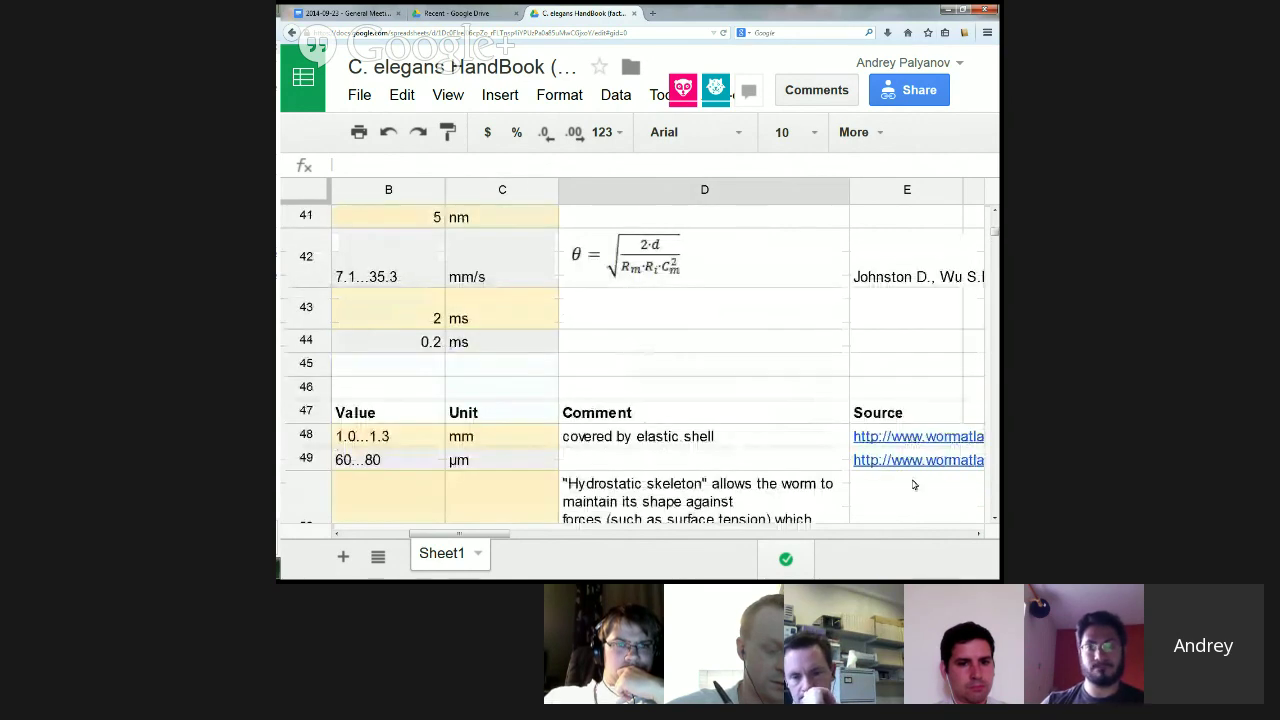
scroll(913, 481, "down", 1)
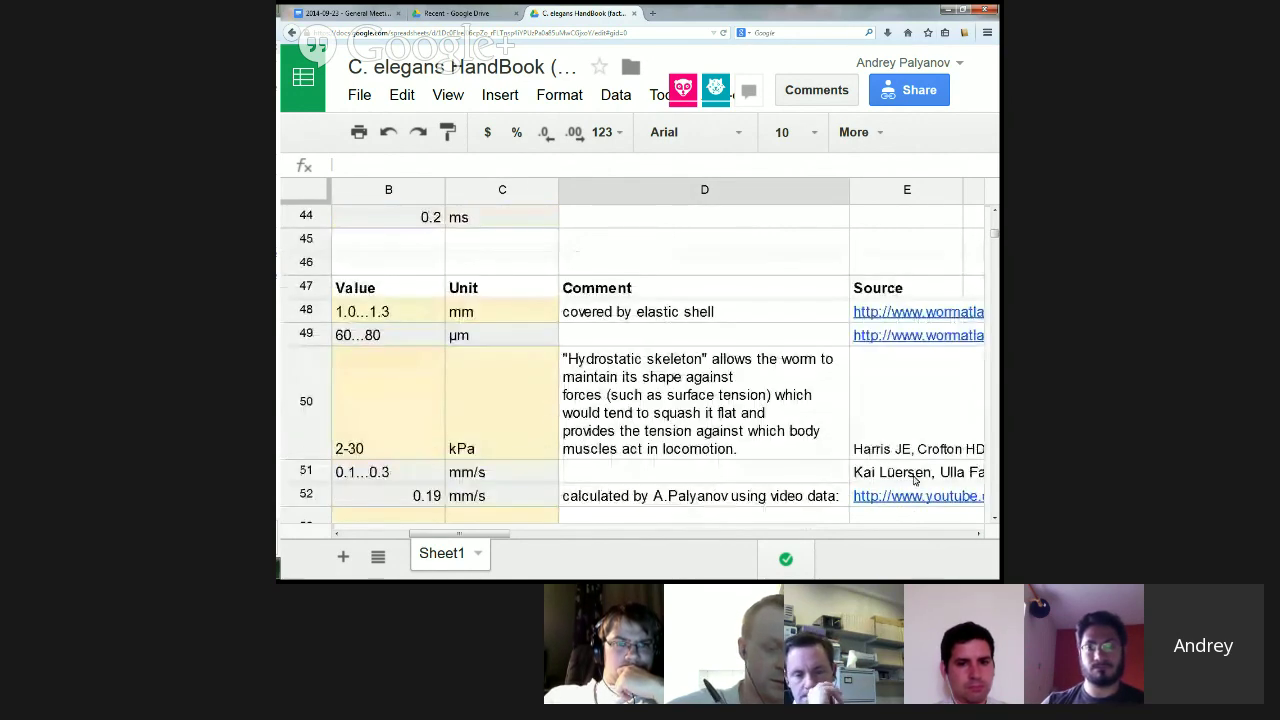
scroll(913, 481, "down", 2)
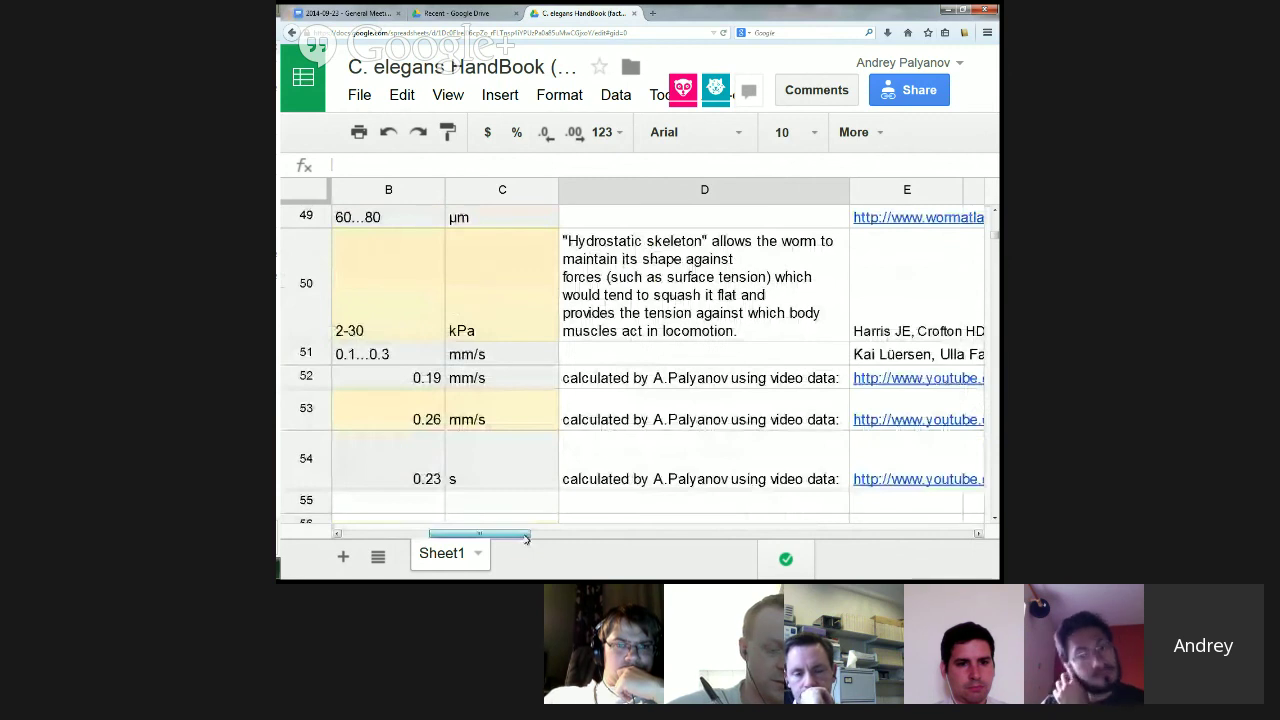
- Copy the YouTube video link from the source cell E53 of the muscular excitation wave velocity
left_click_drag(526, 538, 551, 538)
left_click(641, 410)
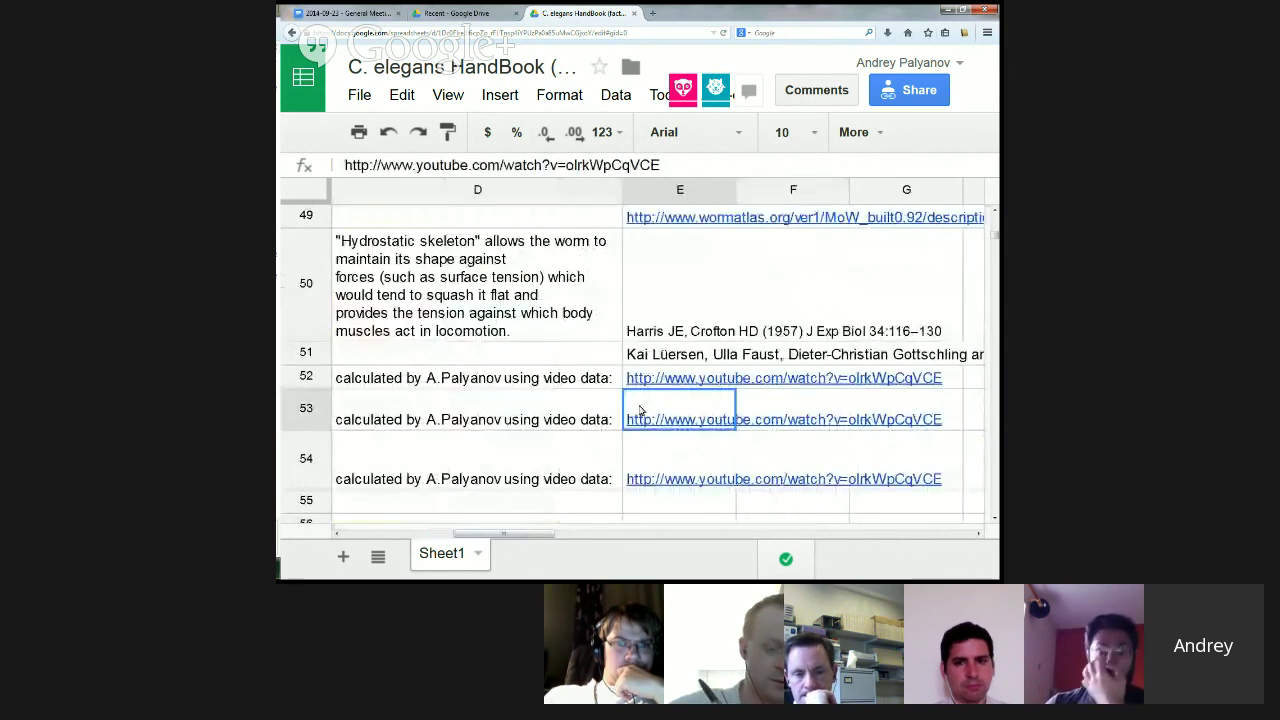
left_click(641, 410)
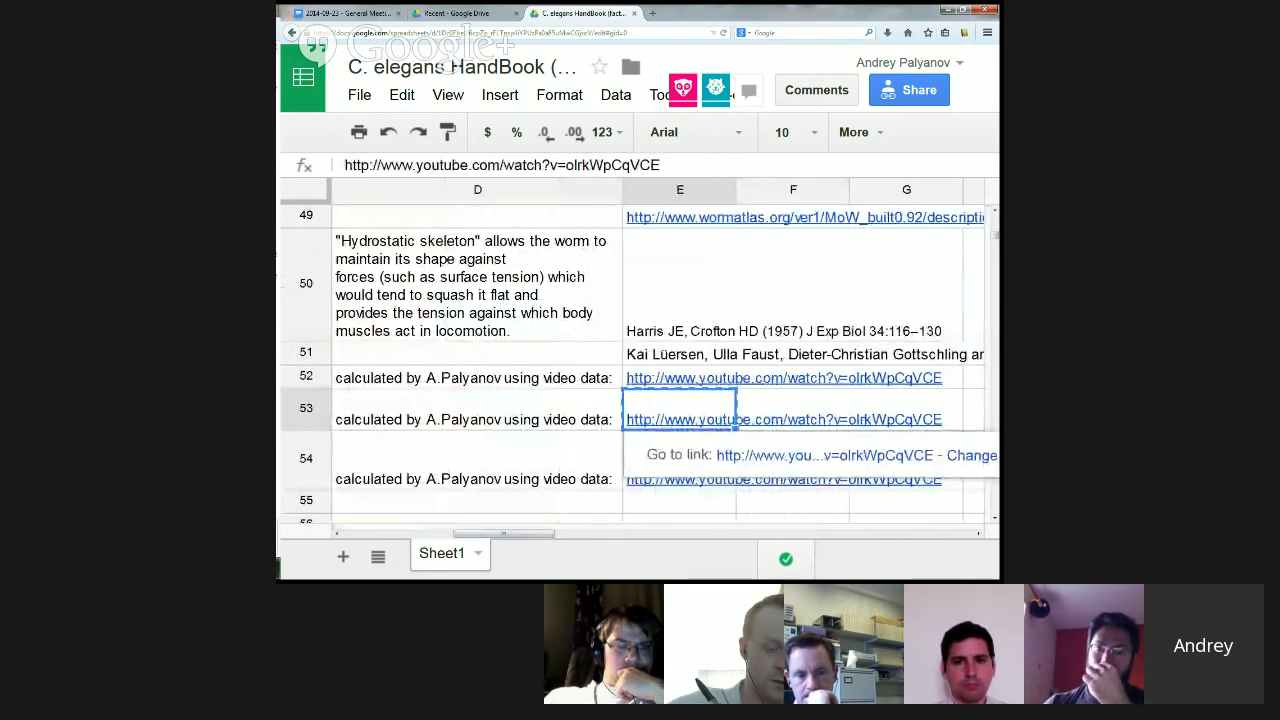
key("ctrl+c")
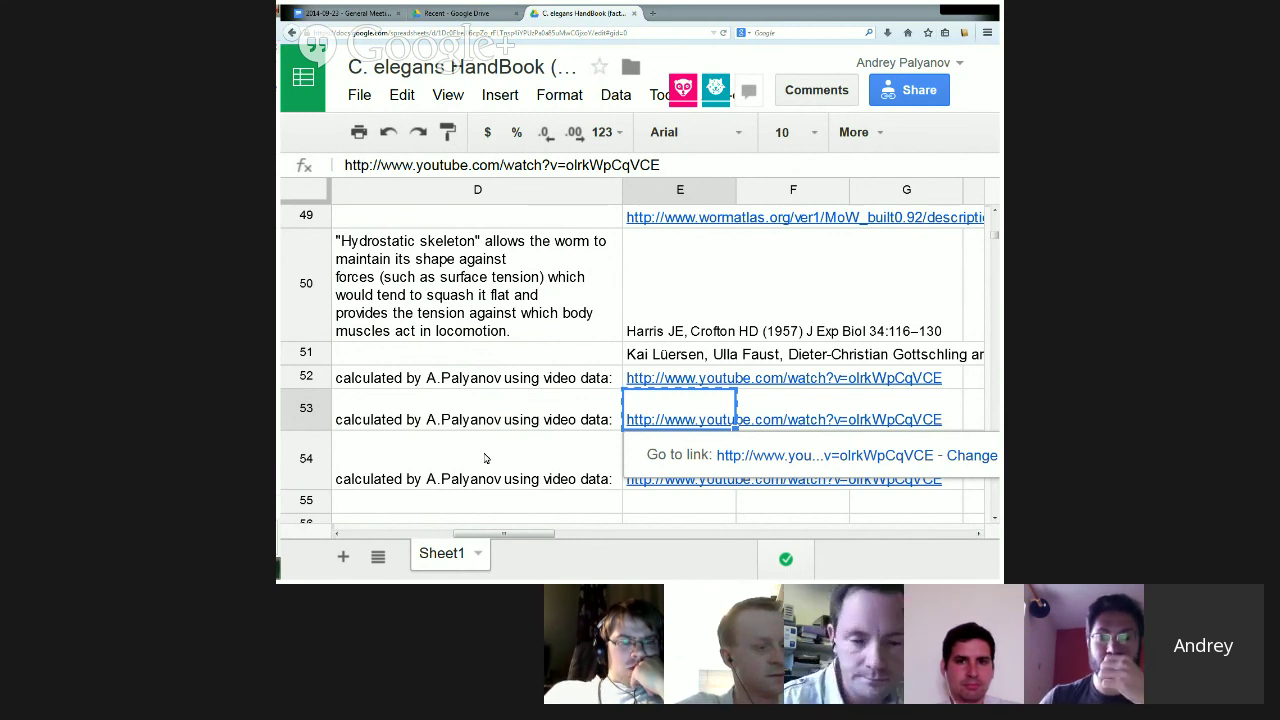
- Review the parameter names and values of the worm body and locomotion section
left_click_drag(530, 534, 434, 535)
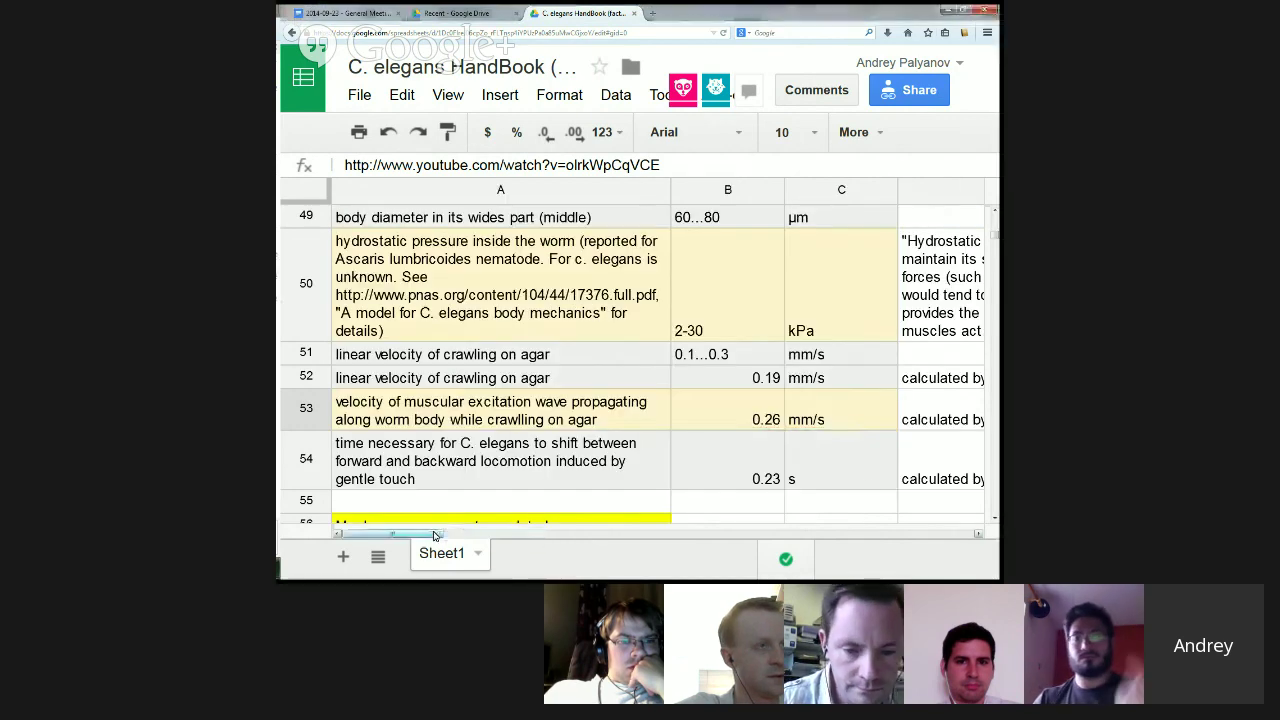
scroll(995, 522, "down", 3)
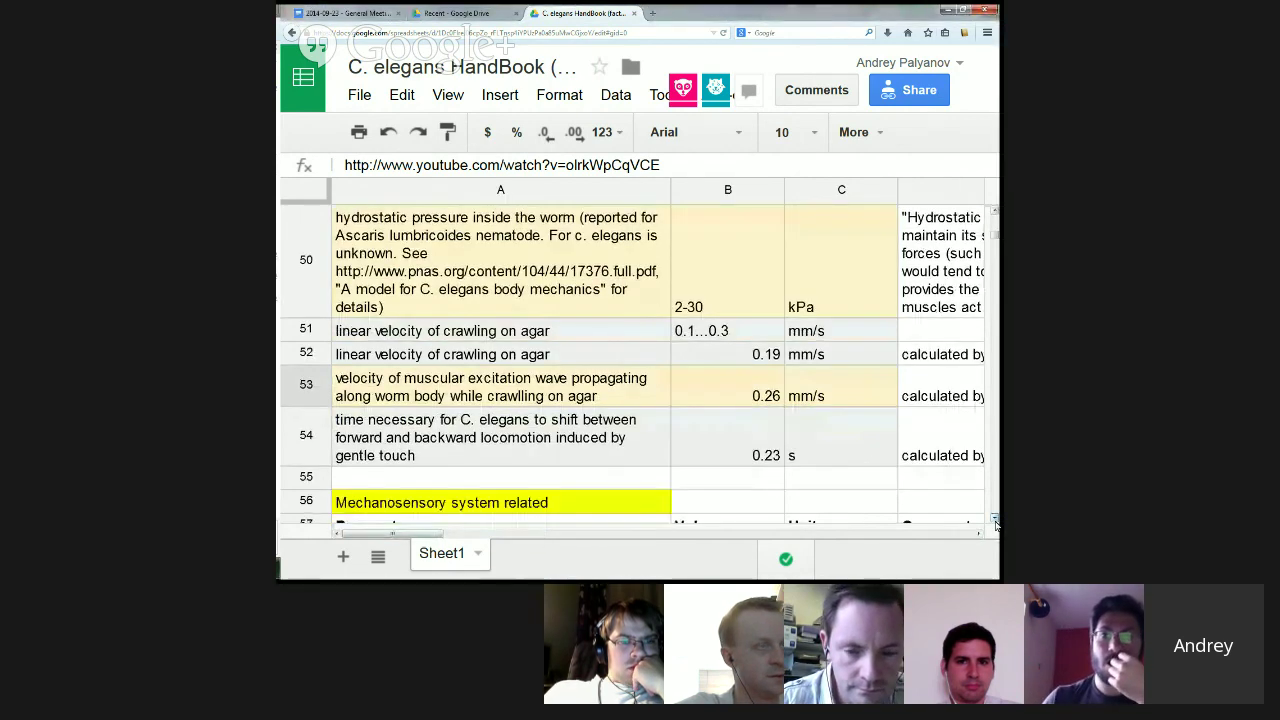
scroll(995, 212, "up", 4)
left_click(995, 212)
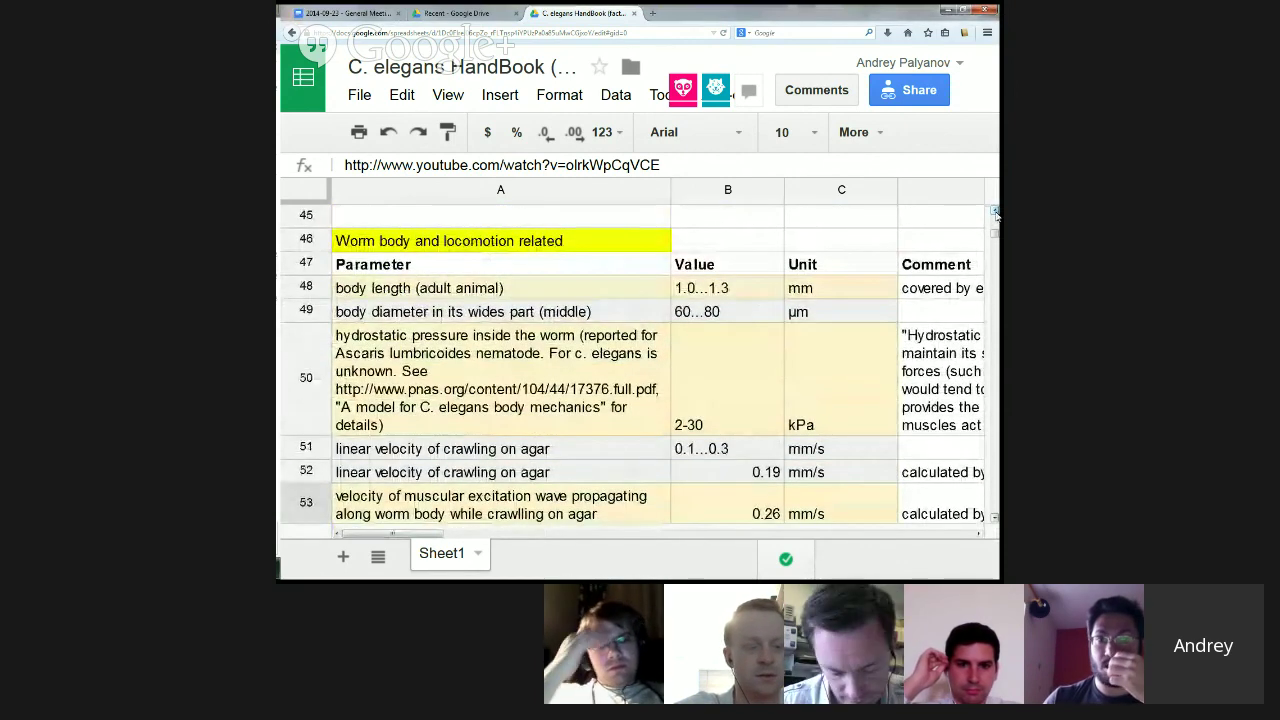